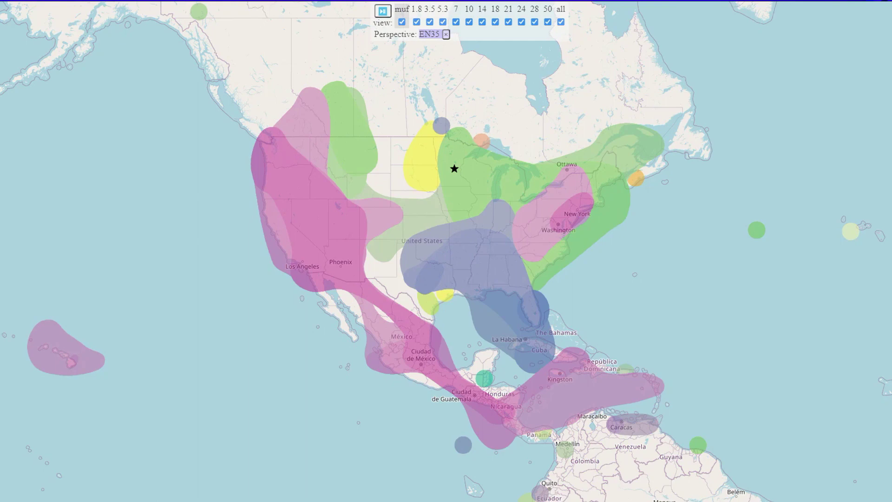
Read the band labels of the zones over Europe and the eastern US
scroll(664, 279, down, 2)
drag(668, 278, 507, 261)
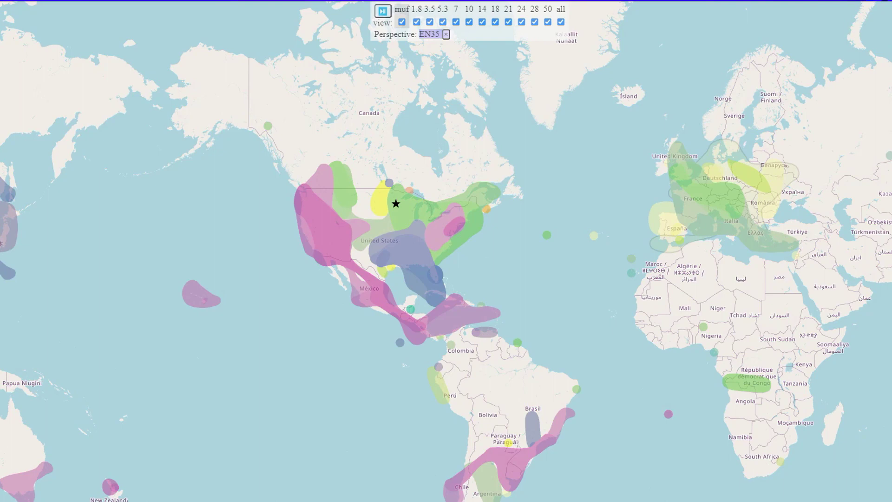
click(724, 196)
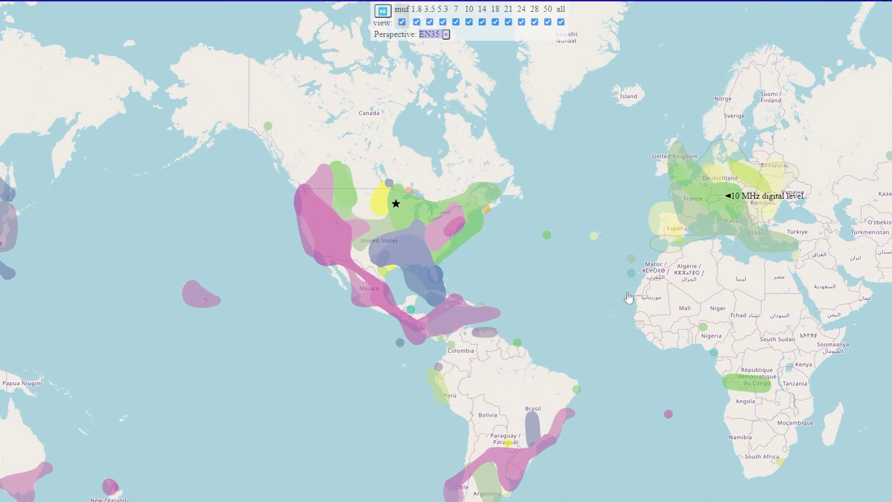
drag(591, 297, 678, 289)
click(524, 206)
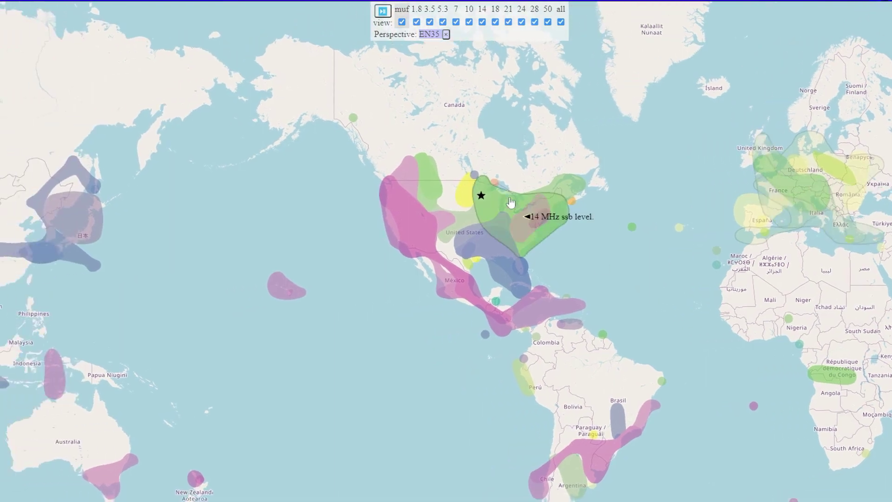
Zoom into Winnipeg and Lake Superior, then zoom out to Central and South America and beyond
scroll(481, 208, up, 3)
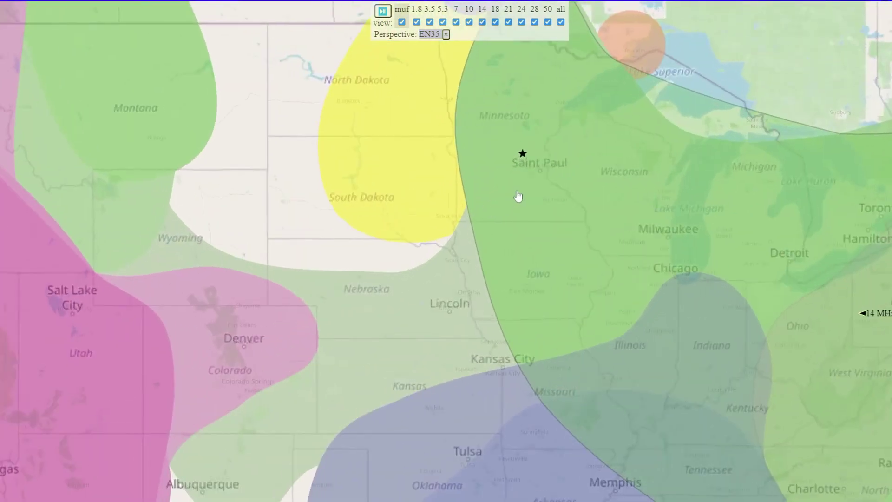
drag(516, 197, 500, 283)
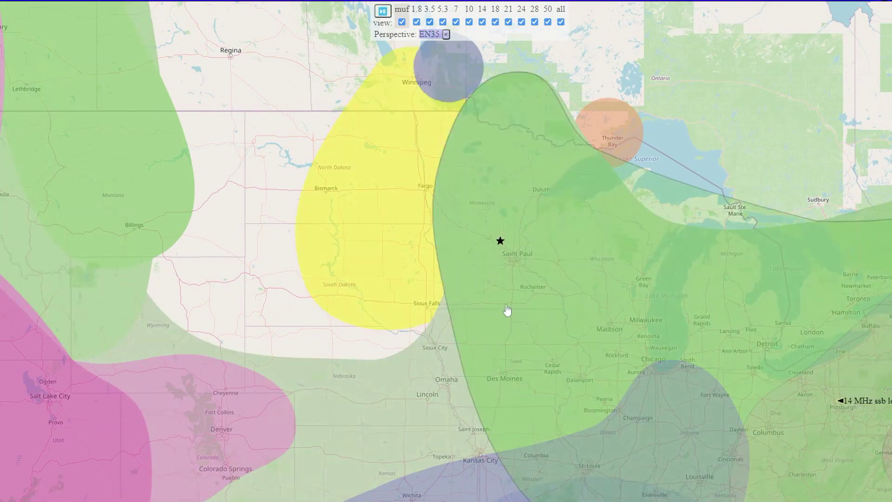
scroll(507, 310, down, 2)
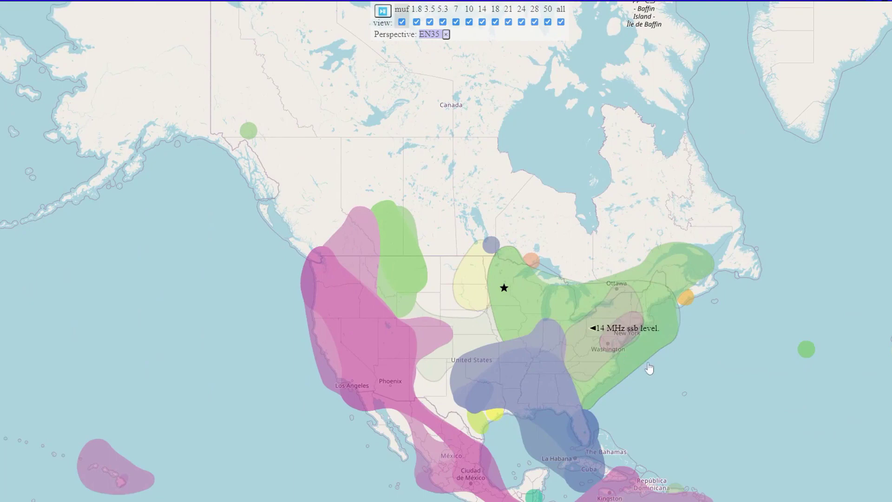
drag(649, 368, 611, 272)
scroll(661, 287, down, 1)
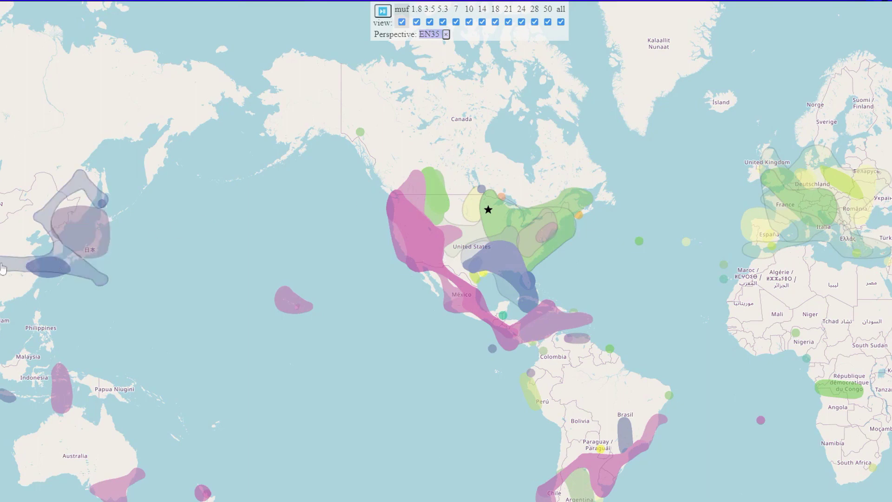
Move the reference location to grid PN15 and look over East Asia
click(46, 217)
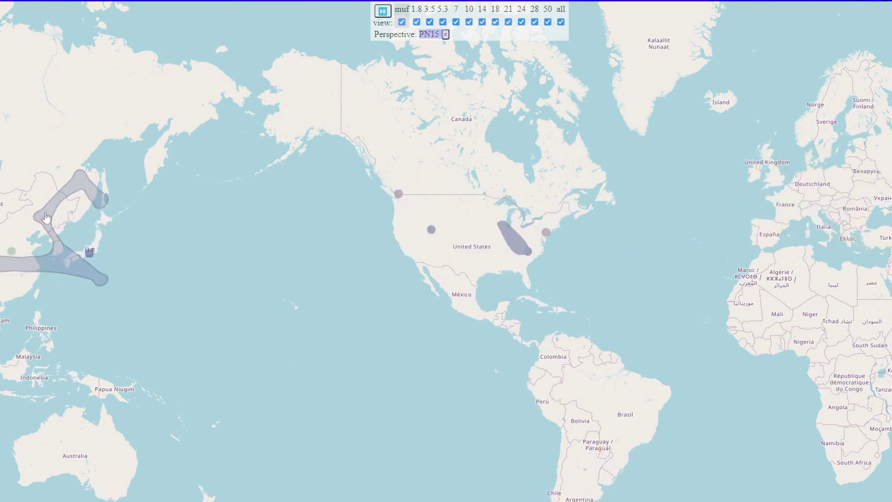
scroll(24, 227, up, 1)
drag(91, 254, 231, 259)
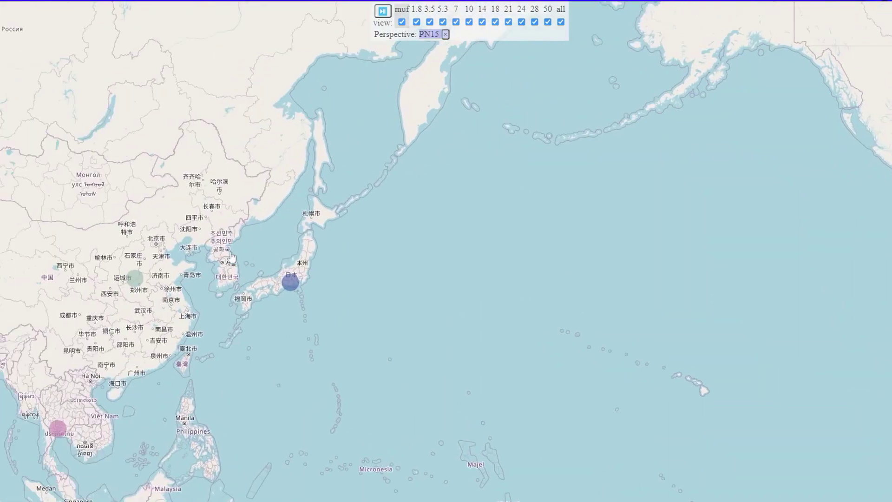
scroll(238, 240, up, 1)
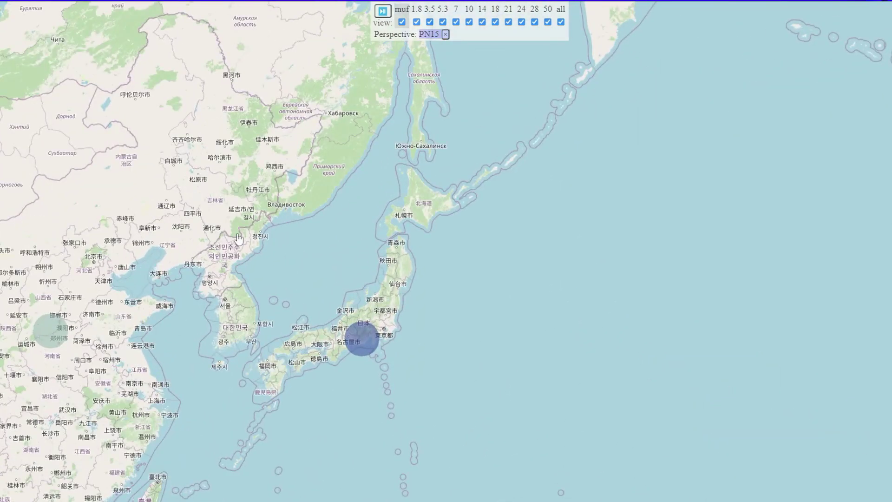
scroll(355, 318, down, 1)
scroll(356, 317, down, 2)
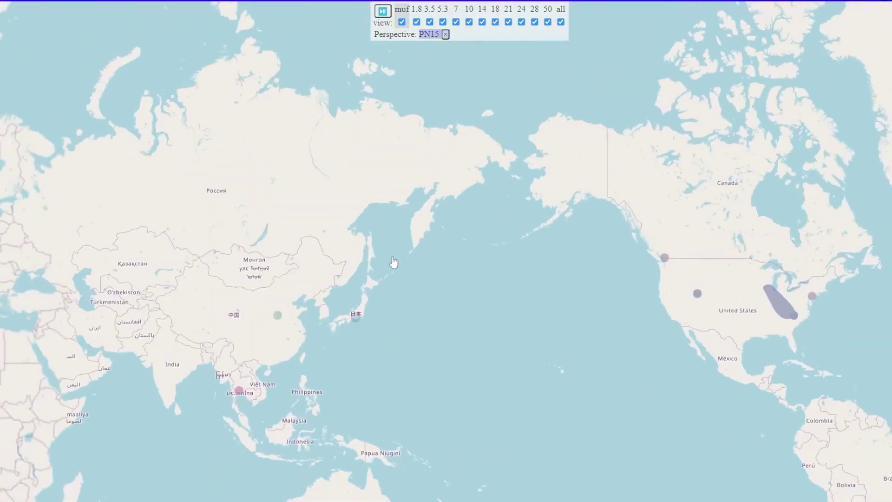
Show only the 21 MHz band and set the reference location to grid EN34 in the eastern US
click(508, 10)
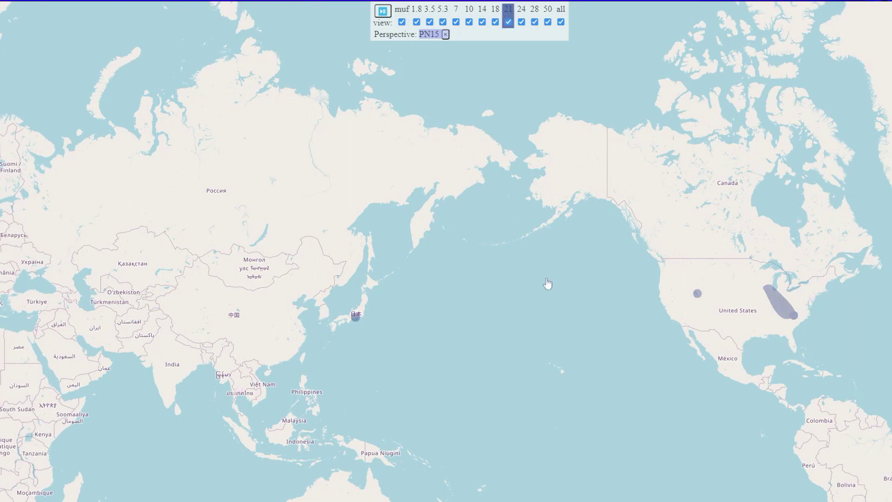
drag(544, 278, 454, 279)
click(661, 277)
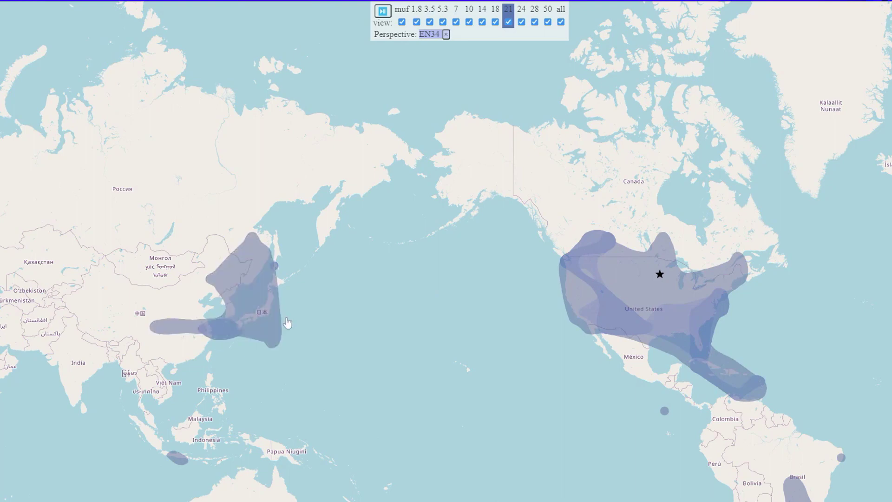
Zoom in on East Asia, Japan and the Sea of Japan to inspect 21 MHz coverage
scroll(299, 295, up, 2)
scroll(299, 295, up, 1)
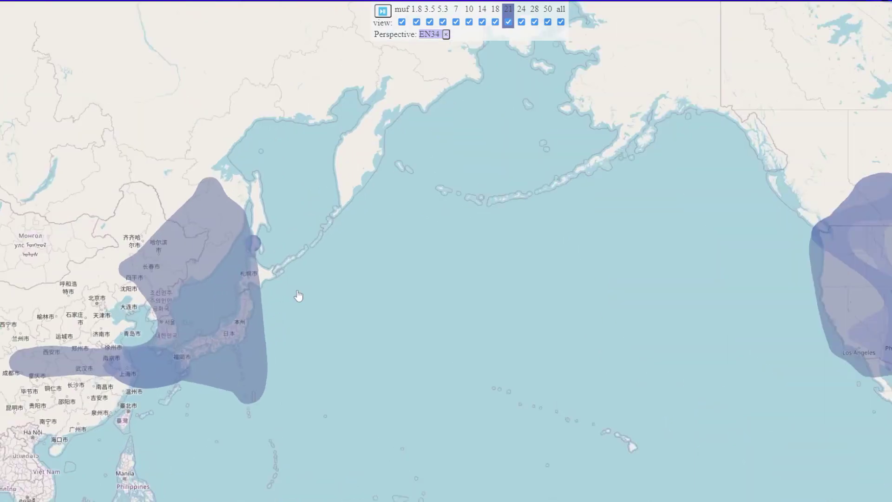
drag(97, 366, 224, 332)
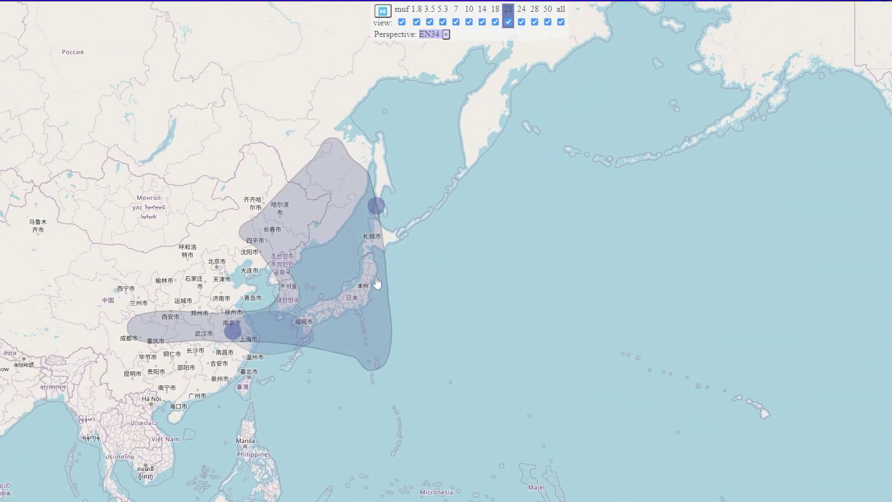
scroll(506, 305, down, 2)
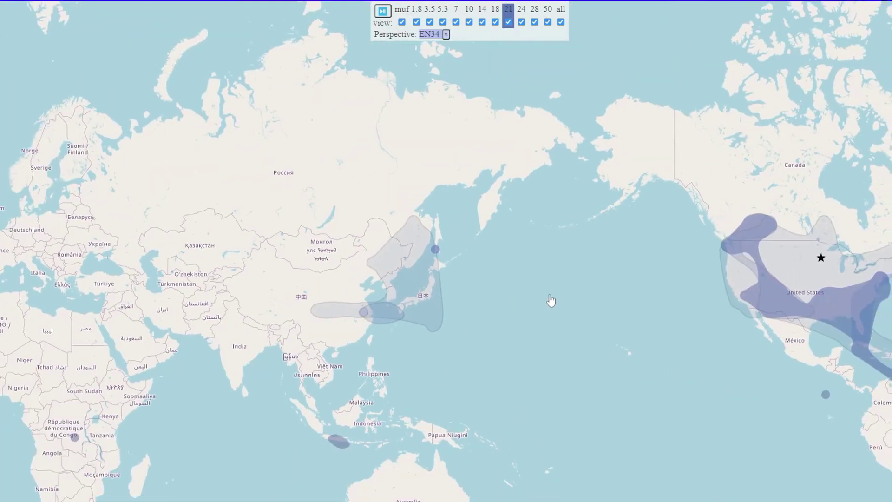
drag(562, 305, 367, 278)
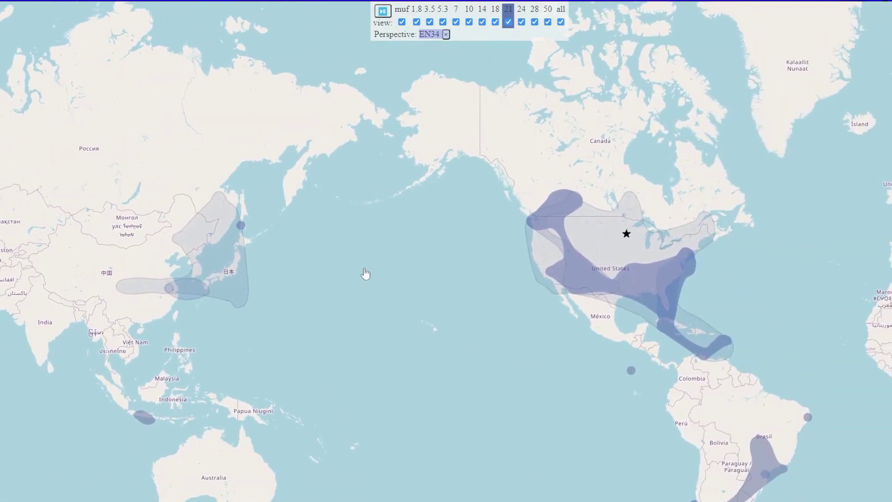
drag(266, 279, 494, 284)
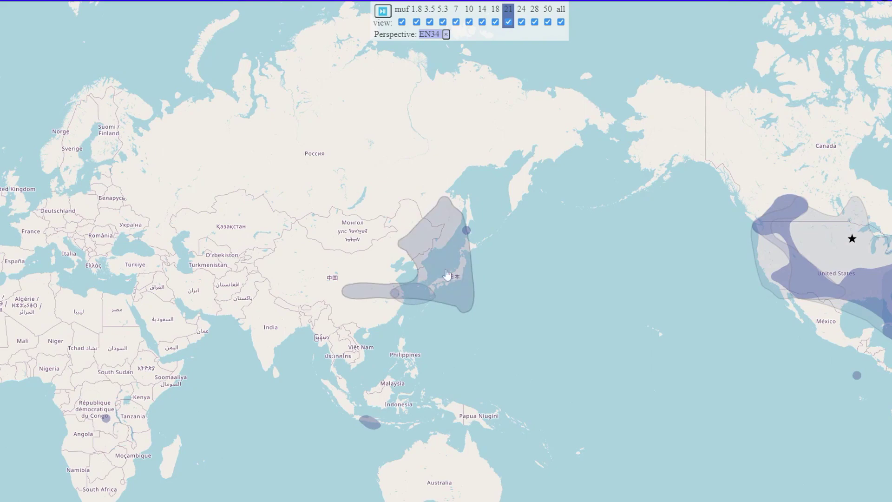
scroll(447, 274, up, 1)
scroll(446, 274, up, 1)
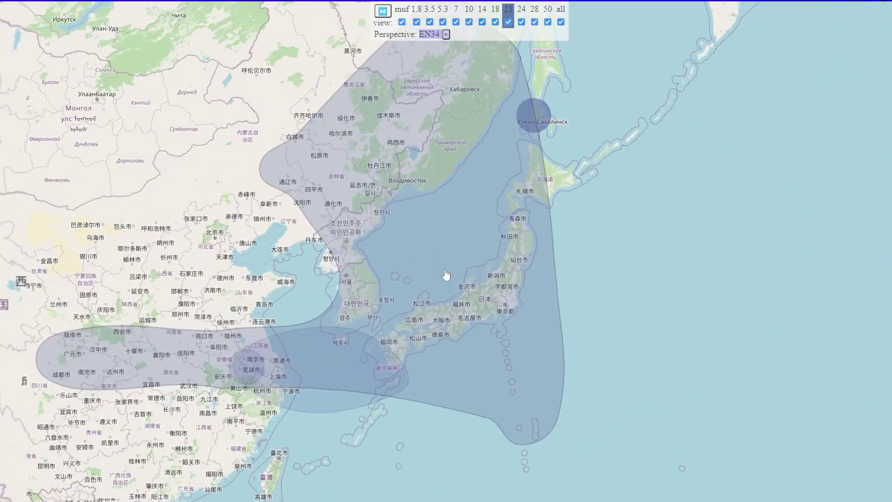
drag(455, 248, 523, 276)
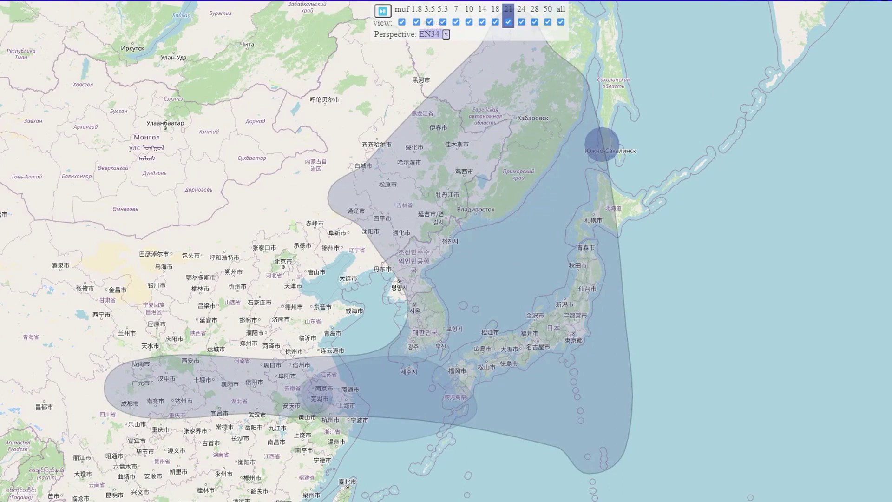
Zoom back out across the Pacific so Asia and North America show together
scroll(522, 275, up, 1)
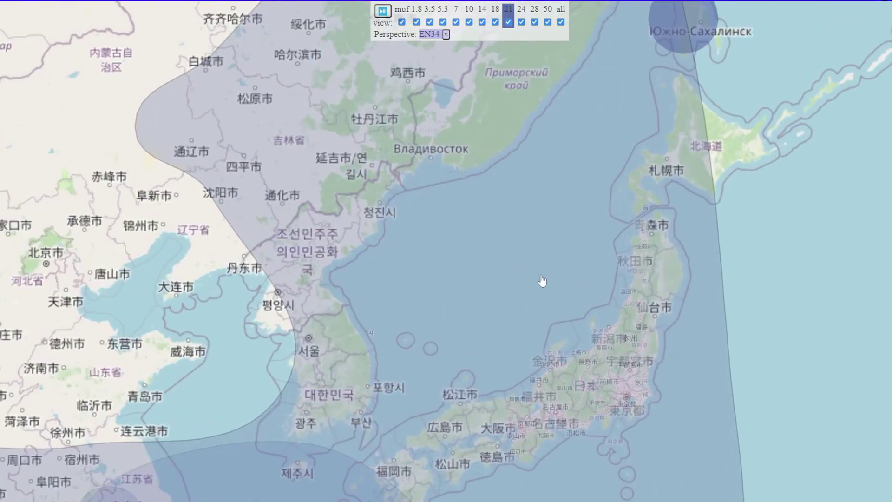
scroll(575, 293, down, 2)
drag(576, 293, 456, 295)
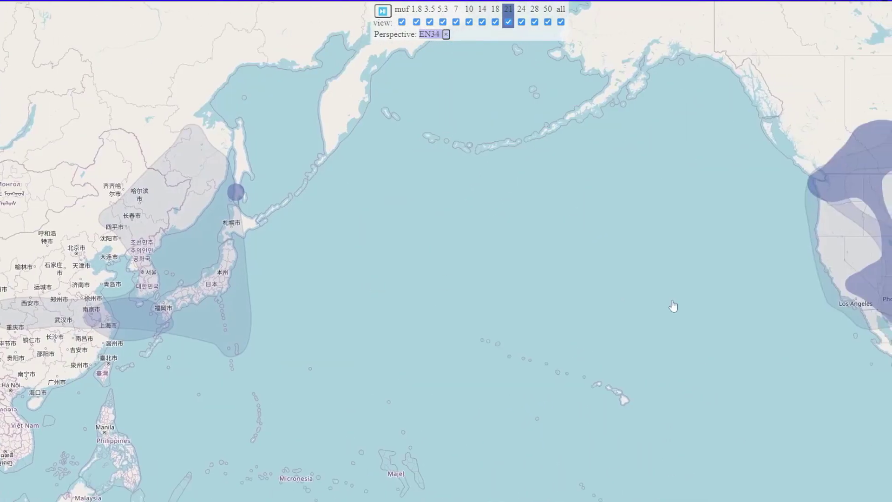
scroll(673, 306, down, 1)
drag(688, 313, 507, 317)
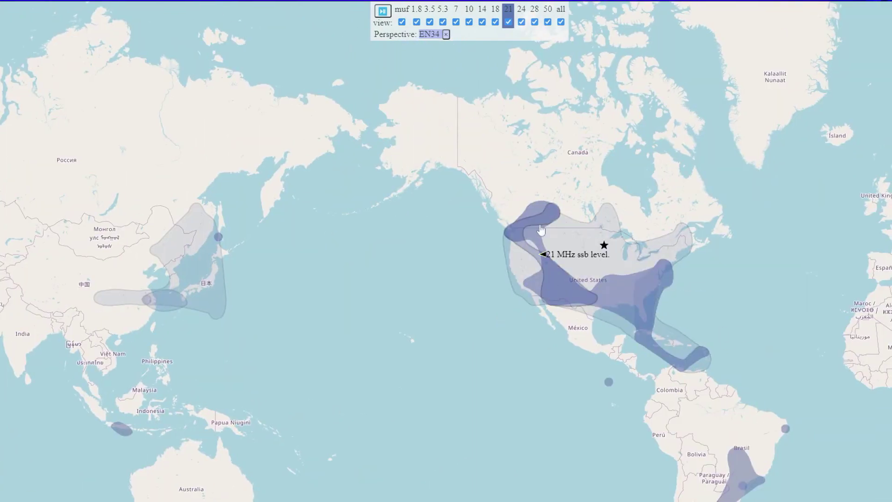
Pan to a world view spanning North America, Europe, Asia and Japan, and darken the 21 MHz zone shading
drag(797, 320, 650, 319)
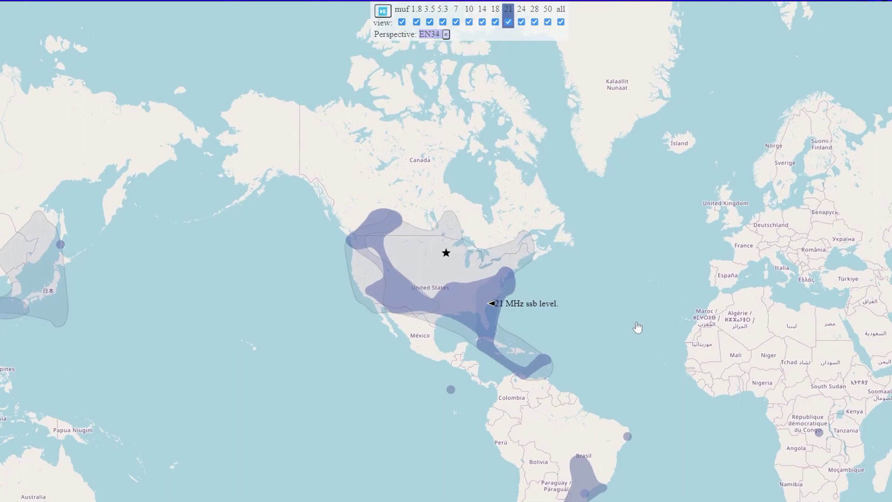
drag(725, 284, 658, 229)
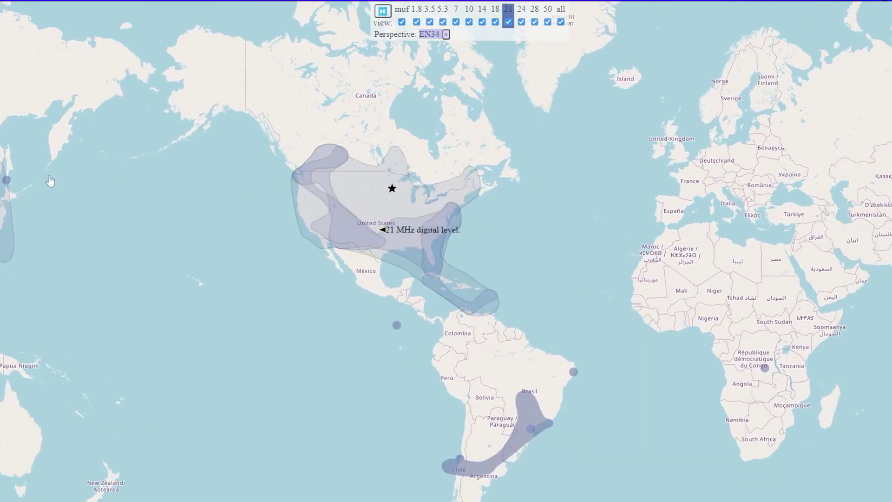
drag(494, 231, 207, 231)
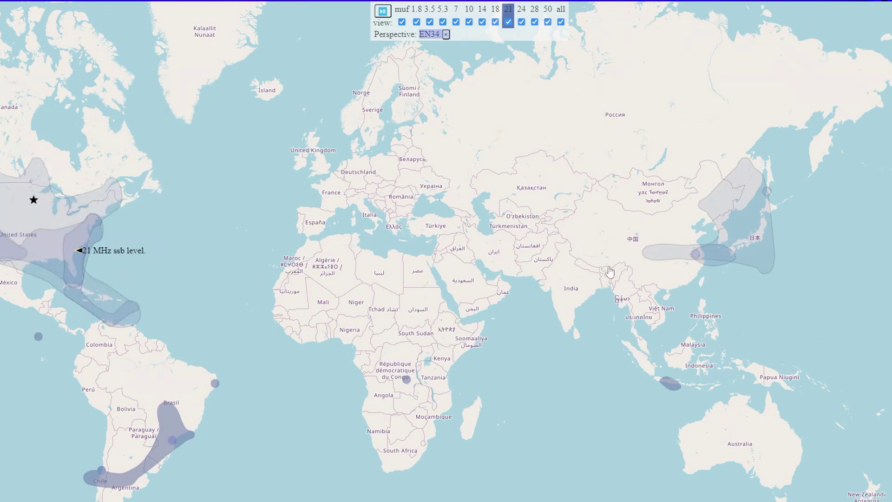
click(508, 10)
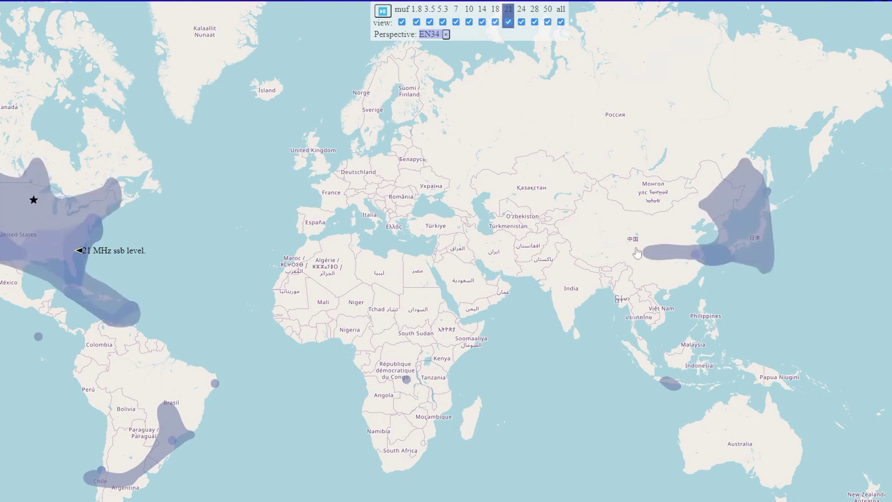